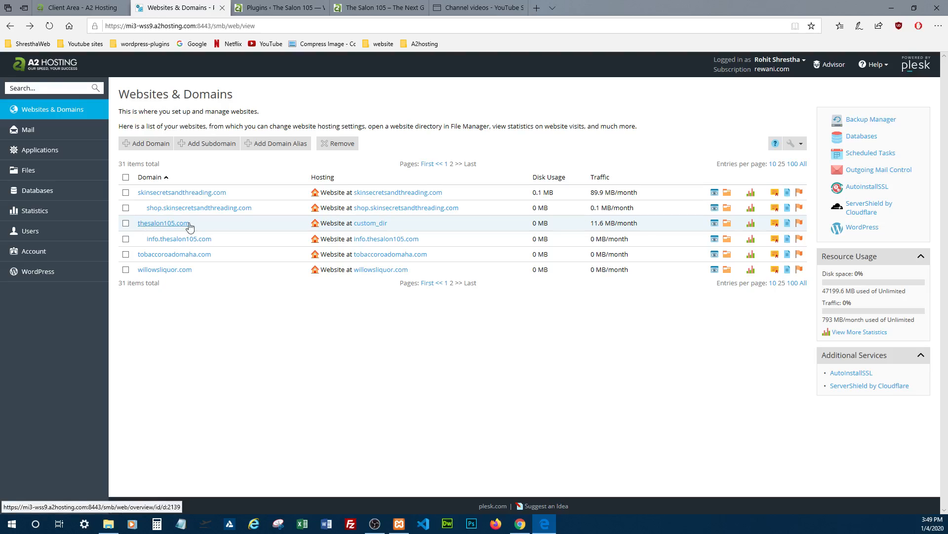
View the thesalon105.com preview page and load info.thesalon105.com in a new browser tab
left_click(341, 8)
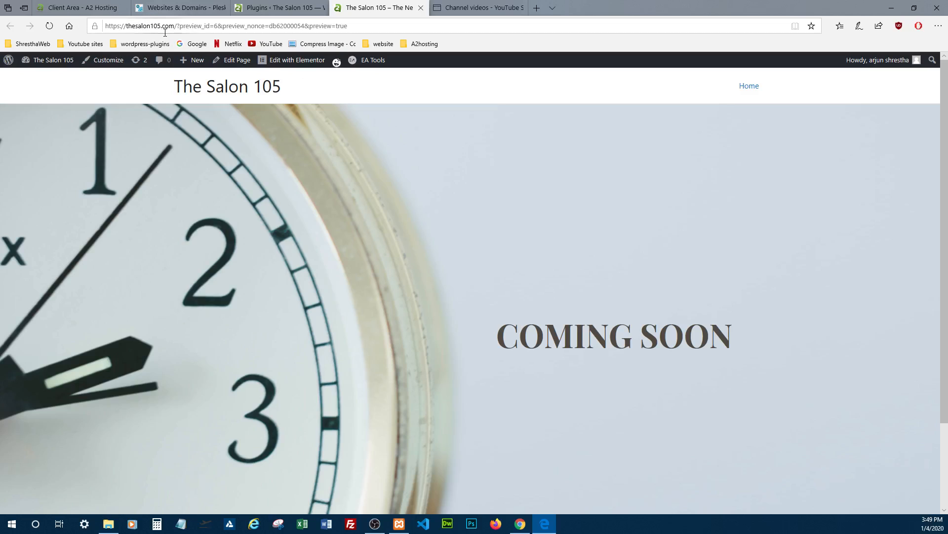
left_click(207, 8)
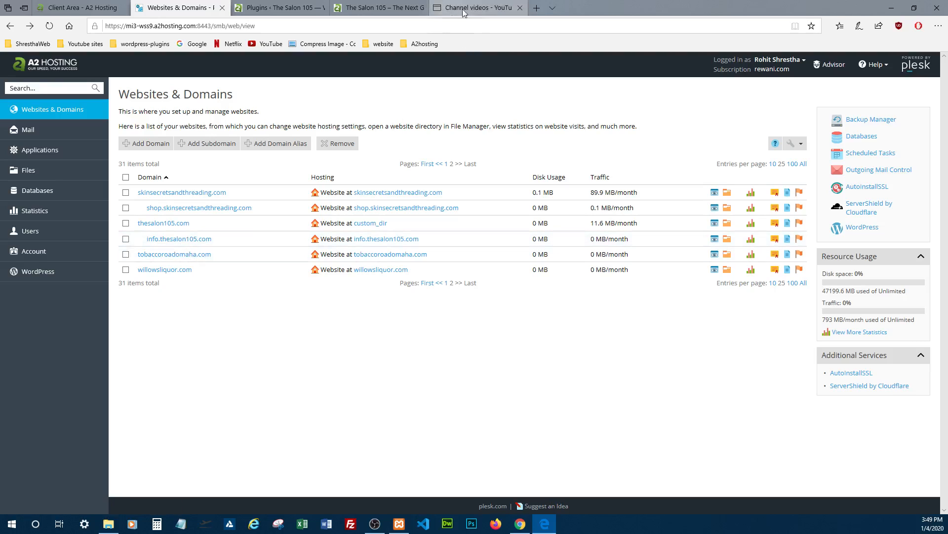
left_click(538, 8)
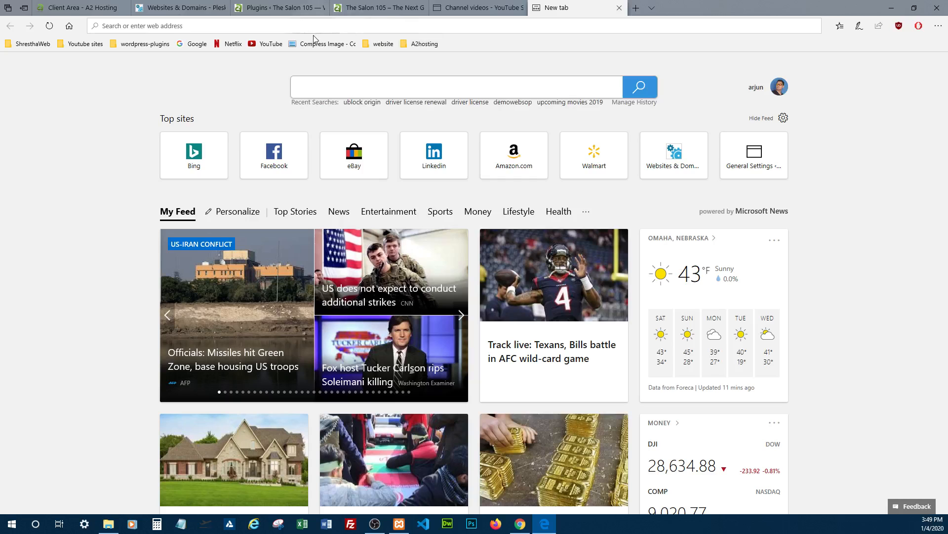
left_click(280, 29)
type("thesalon105.com/")
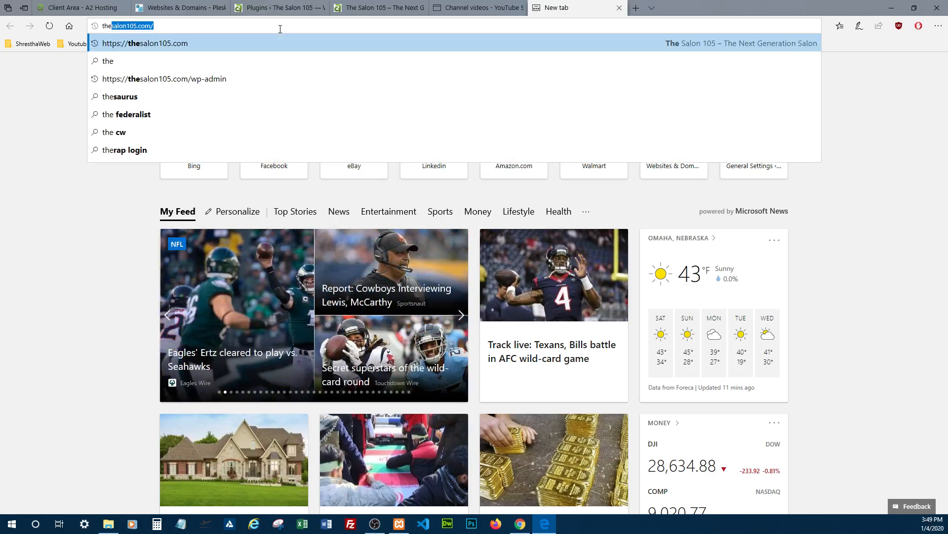
key("Home")
type("info.")
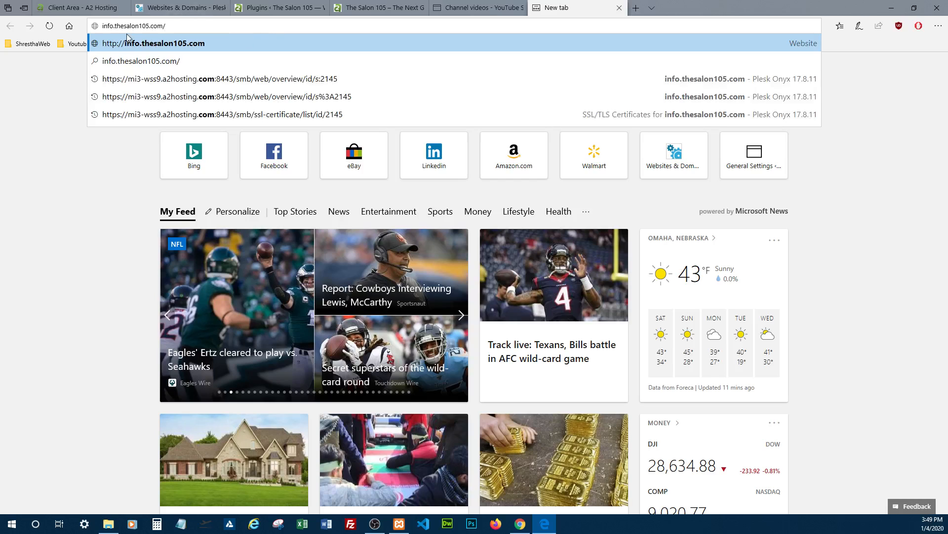
key("Return")
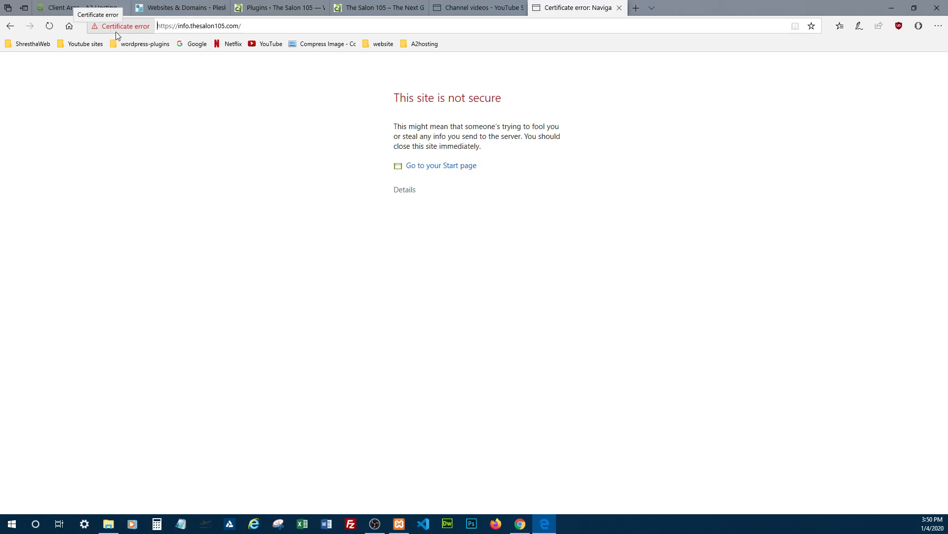
Switch to Plesk and examine the SSL/TLS certificates listed for the info.thesalon105.com subdomain
left_click(168, 8)
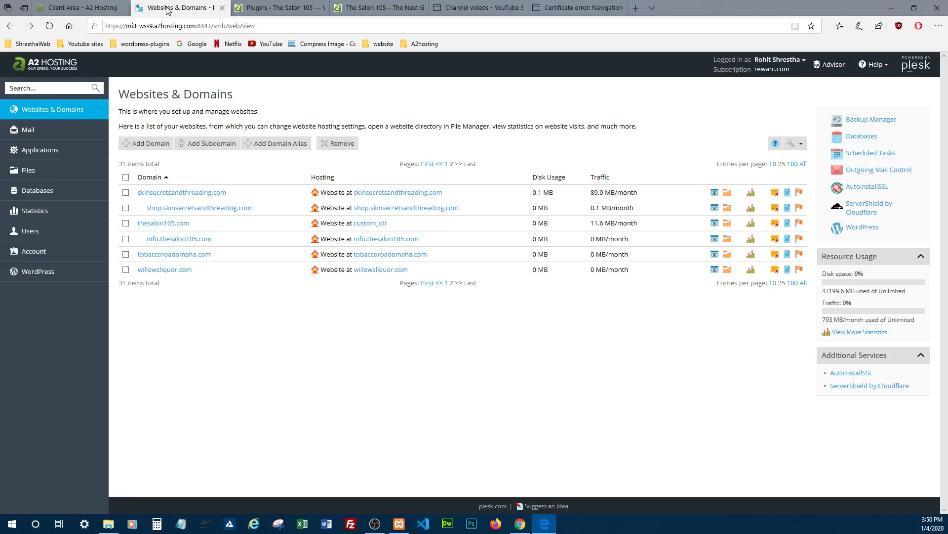
left_click(176, 240)
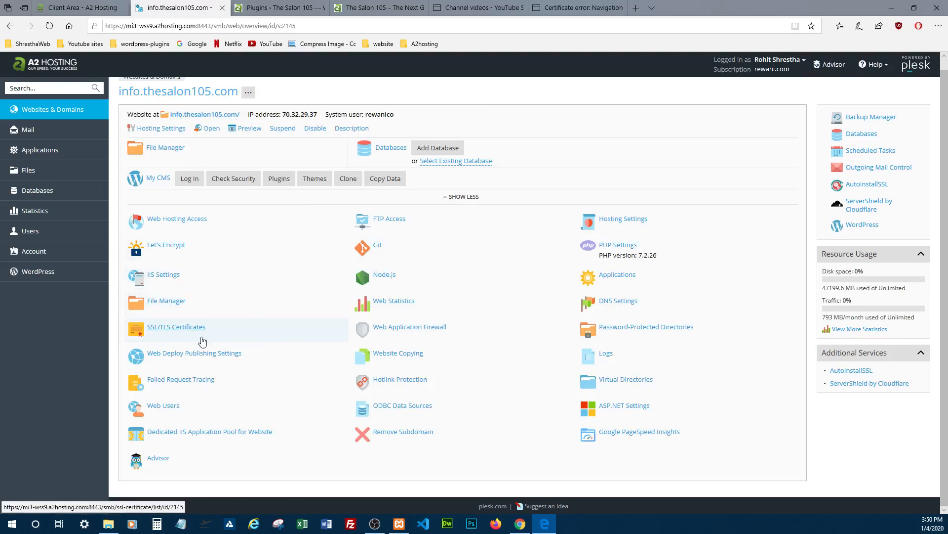
left_click(185, 329)
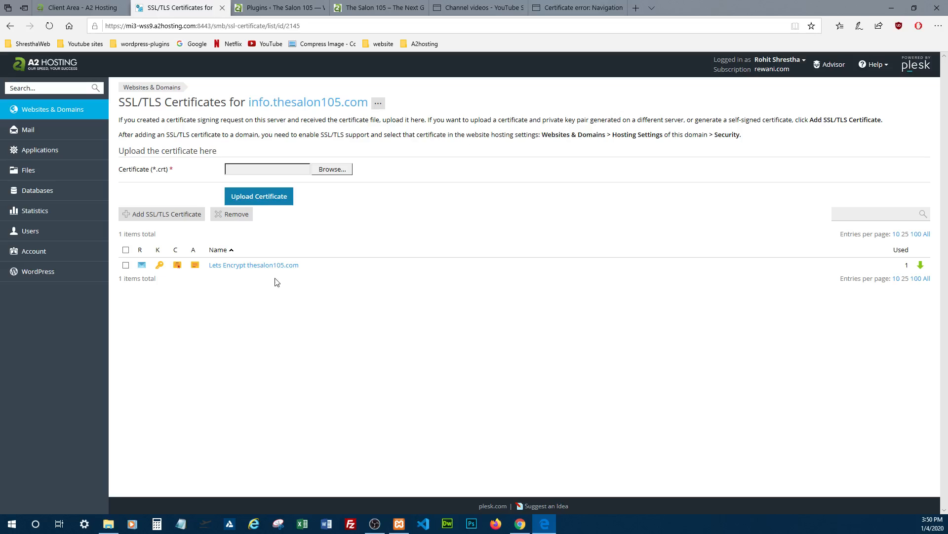
Install a Let's Encrypt SSL/TLS certificate on info.thesalon105.com without the www subdomain or wildcard options
left_click(9, 27)
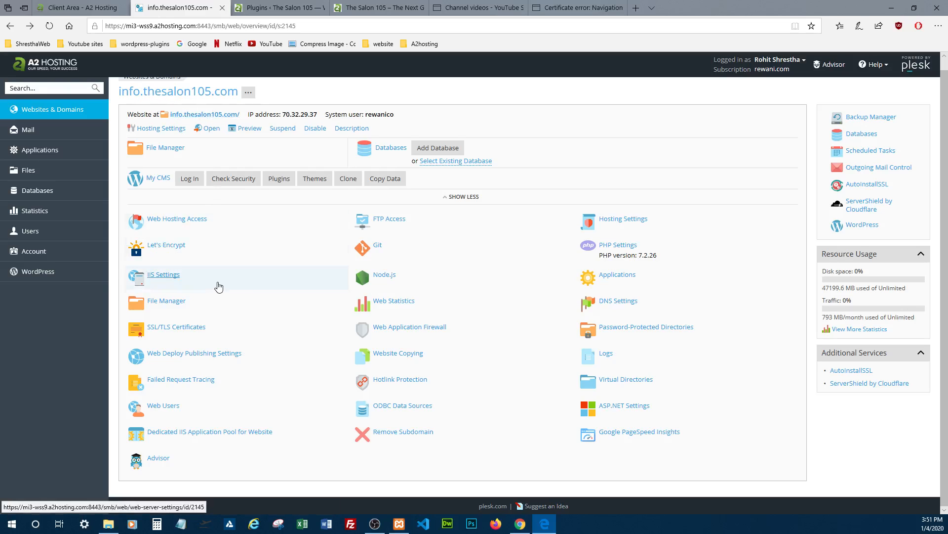
left_click(176, 248)
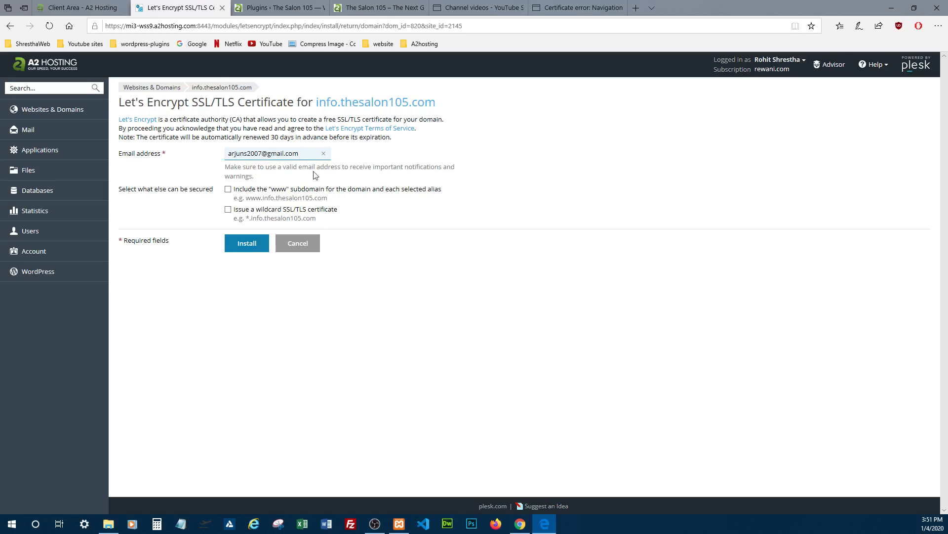
left_click(253, 243)
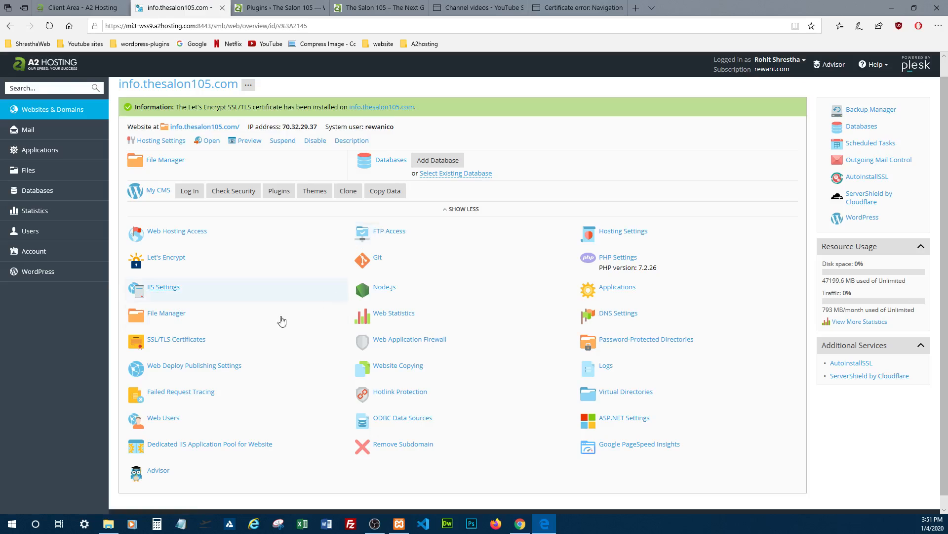
Review the properties of the Lets Encrypt info.thesalon105.com certificate and return to the subdomain's overview
left_click(186, 343)
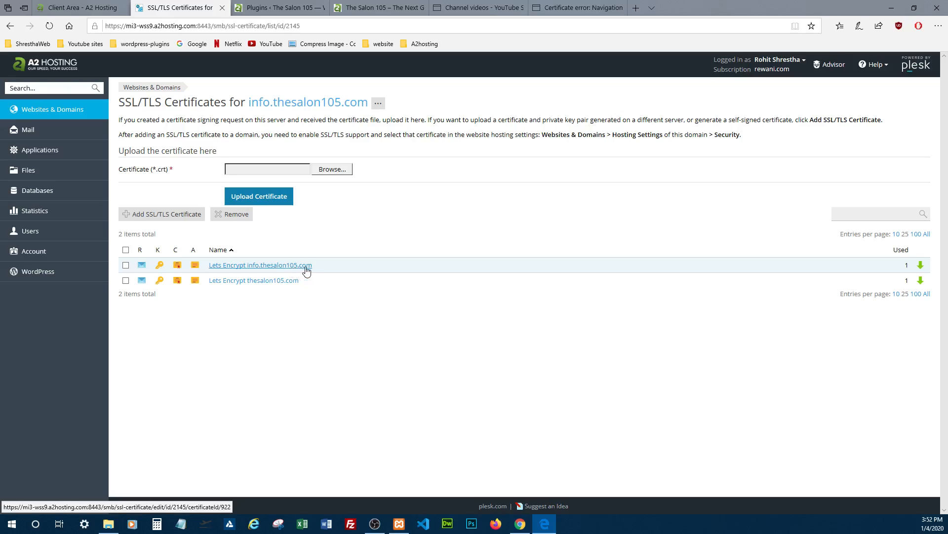
left_click(280, 267)
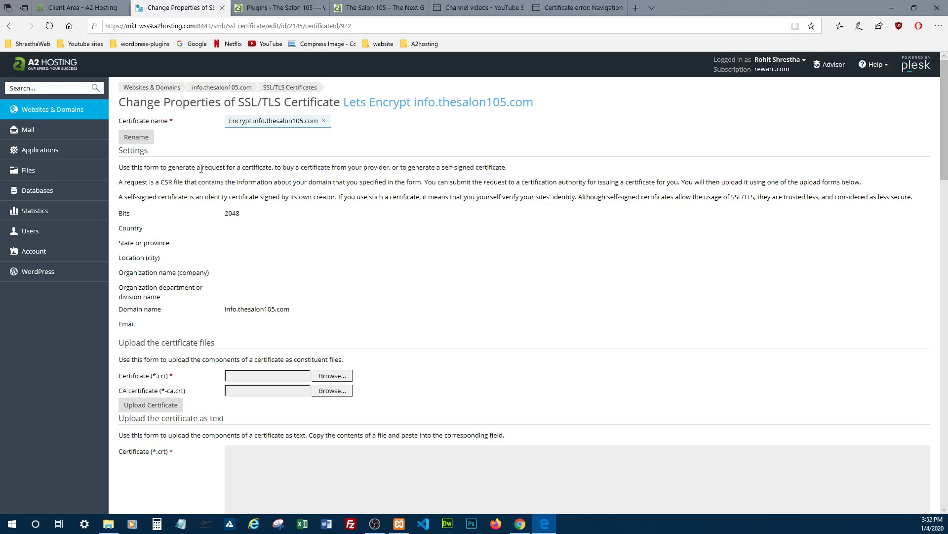
left_click(206, 90)
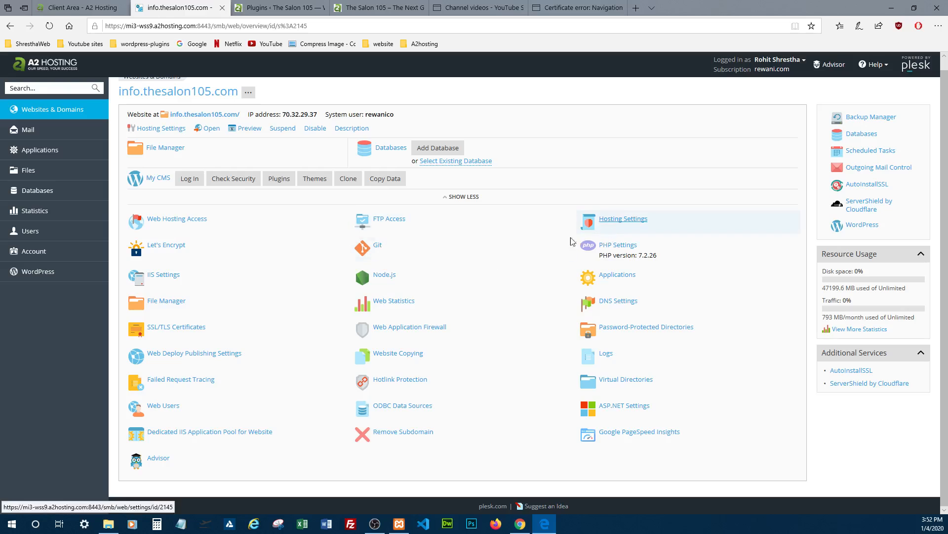
In the subdomain's hosting settings, select the Lets Encrypt info.thesalon105.com certificate, keep SSL/TLS support and the HTTPS redirect enabled, and save
left_click(632, 223)
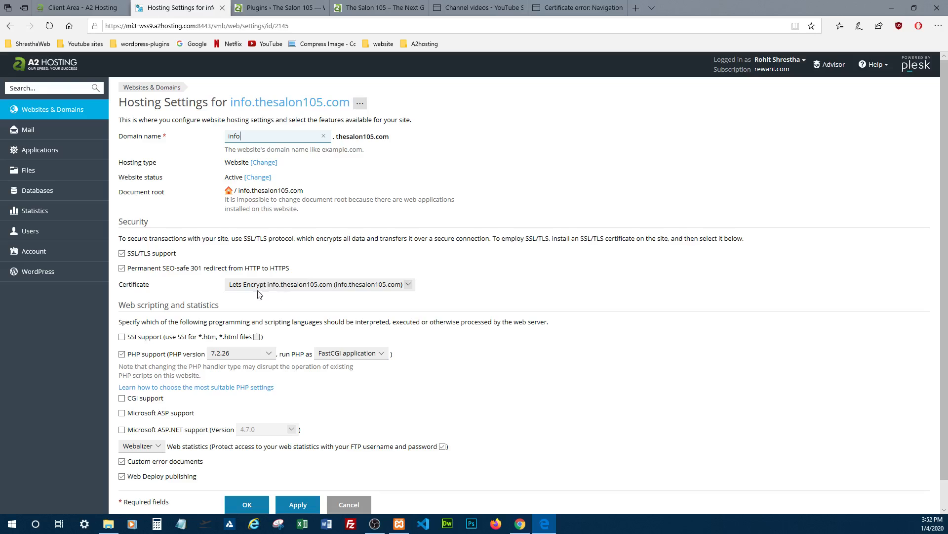
left_click(412, 286)
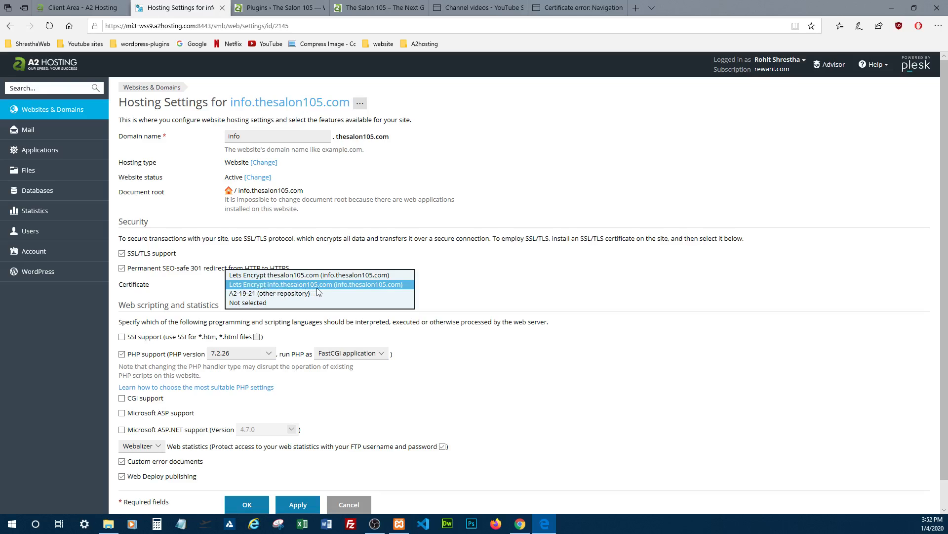
left_click(330, 286)
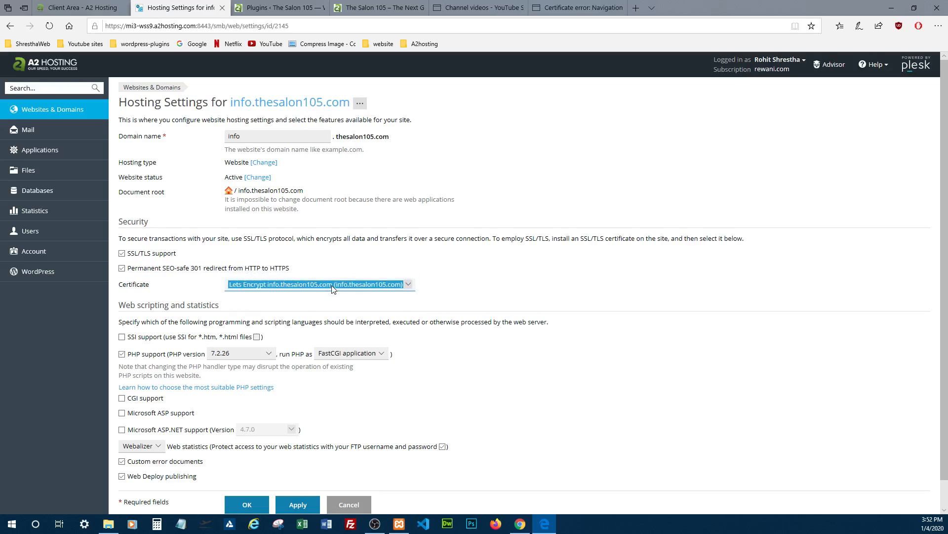
scroll(334, 415, "down", 1)
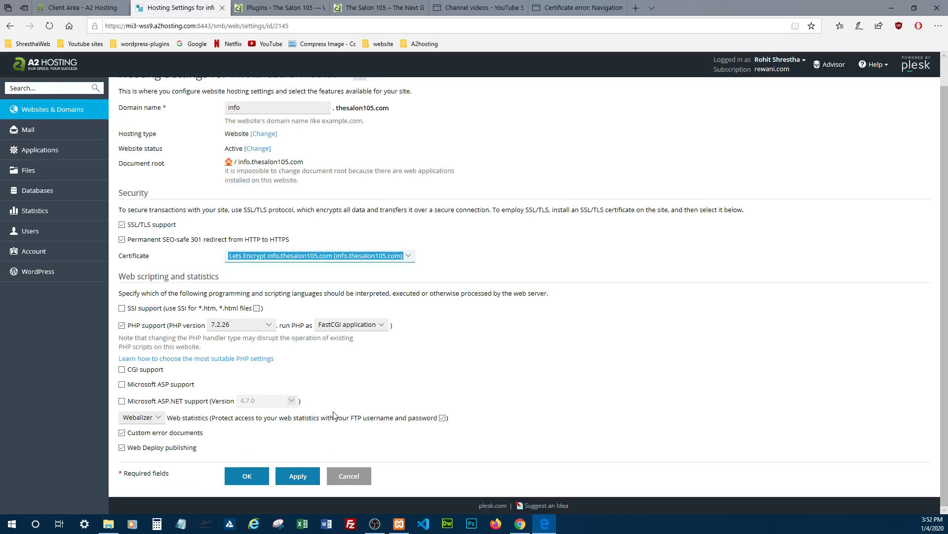
left_click(123, 231)
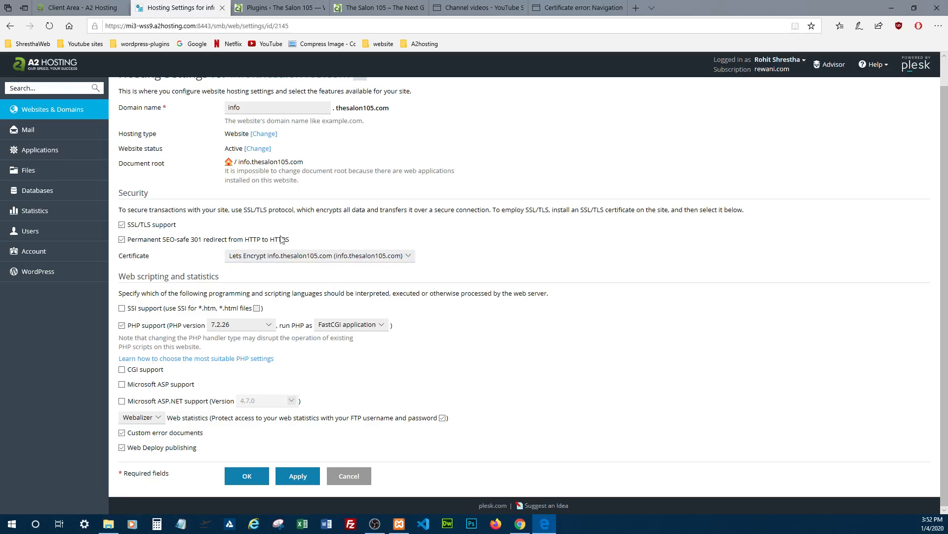
left_click(297, 477)
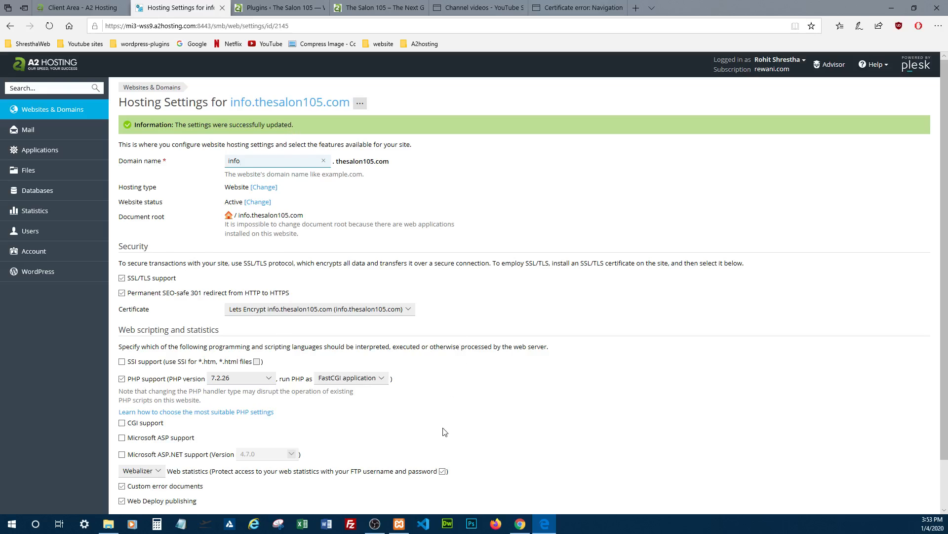
scroll(443, 432, "down", 2)
left_click(251, 477)
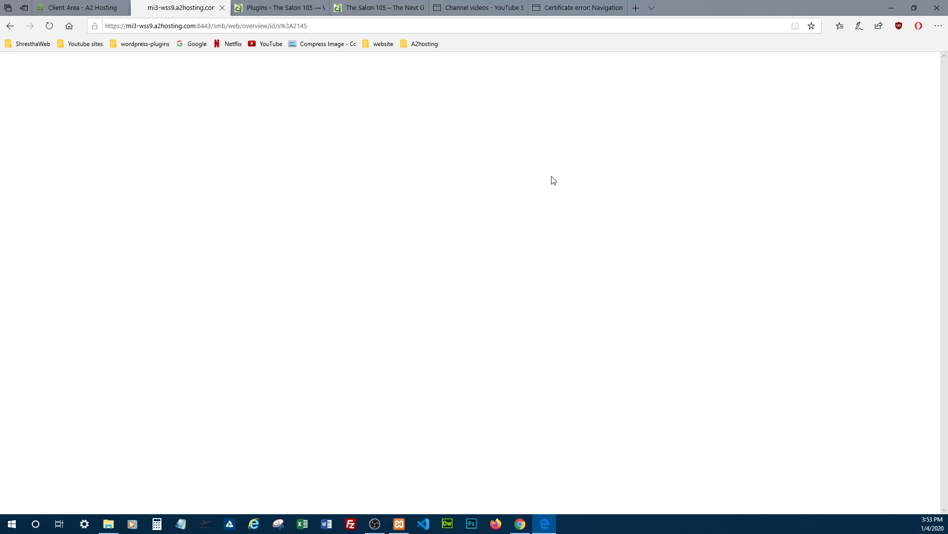
Reload info.thesalon105.com in its browser tab to check its secure connection
left_click(579, 8)
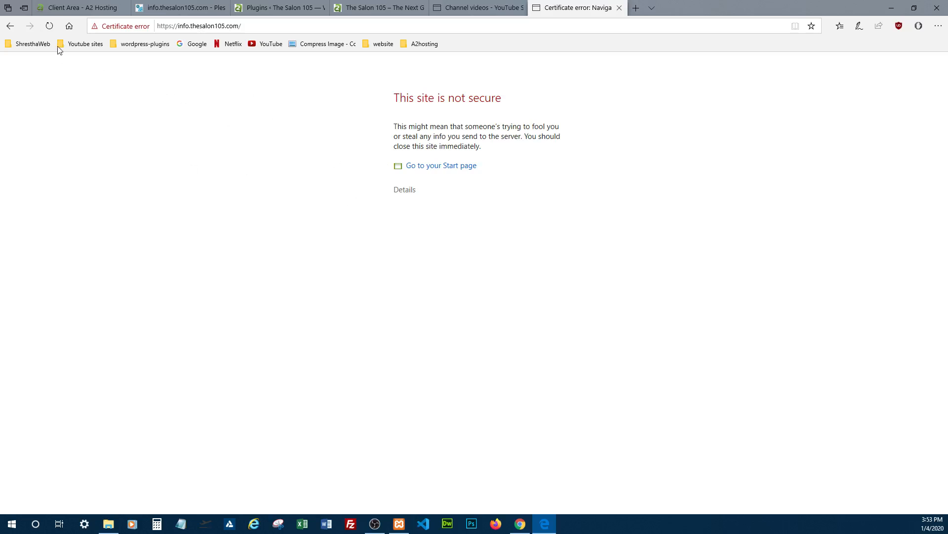
left_click(50, 28)
left_click(49, 28)
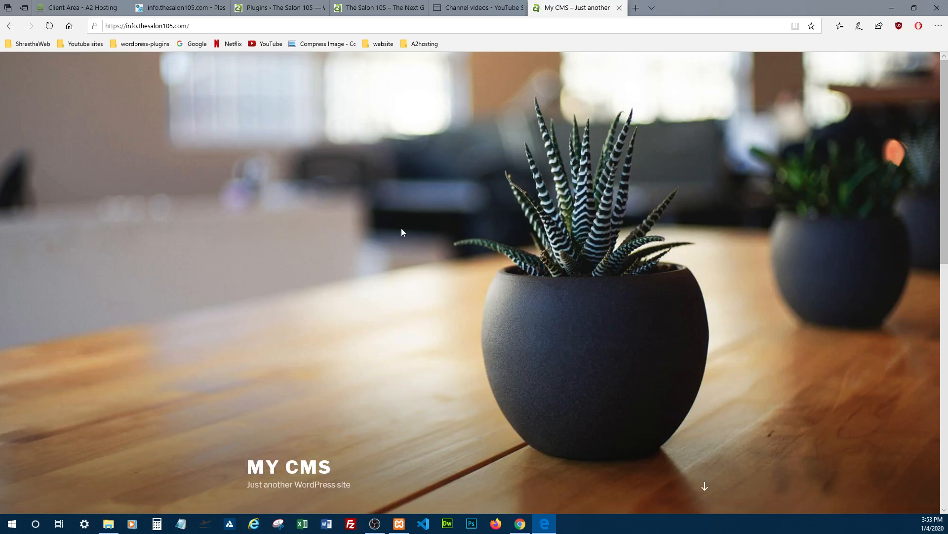
Inspect the website identification details for info.thesalon105.com and look over its home page
left_click(105, 25)
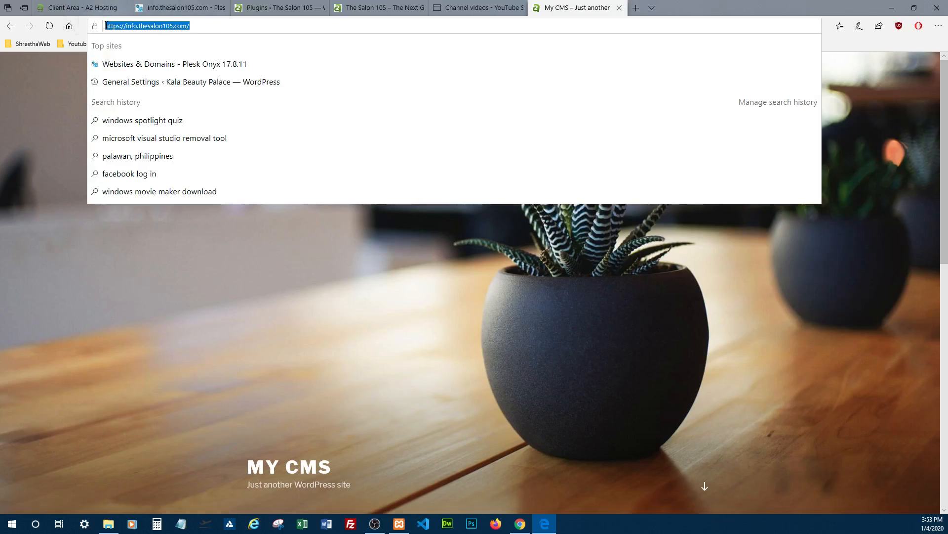
left_click(69, 89)
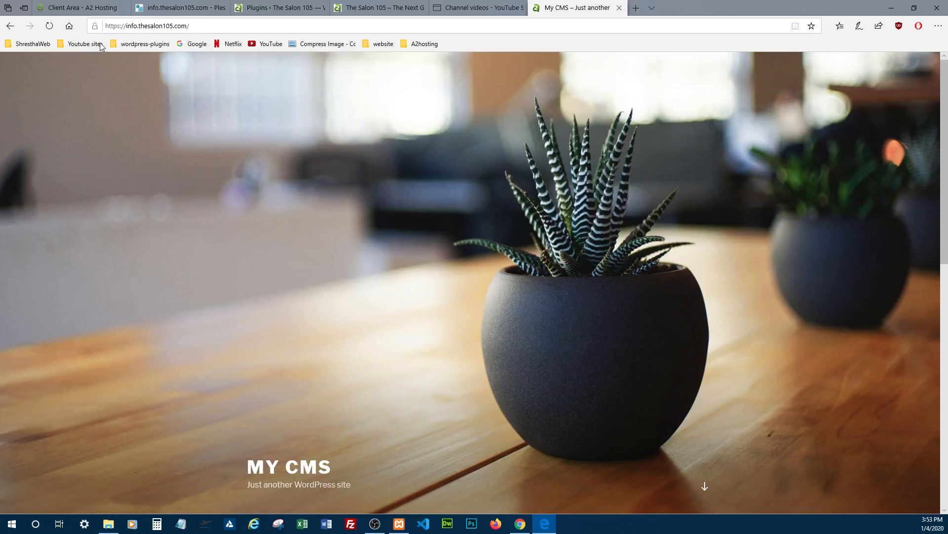
left_click(96, 26)
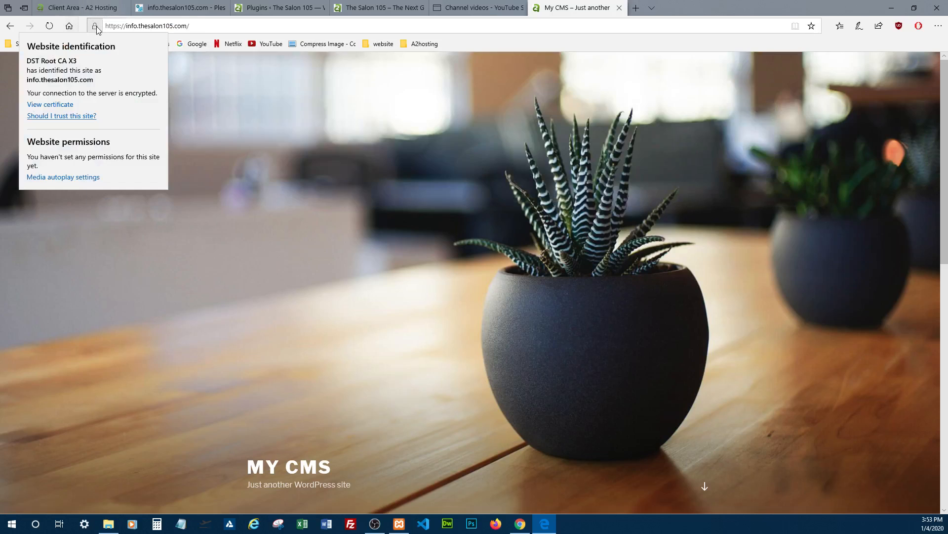
left_click(360, 128)
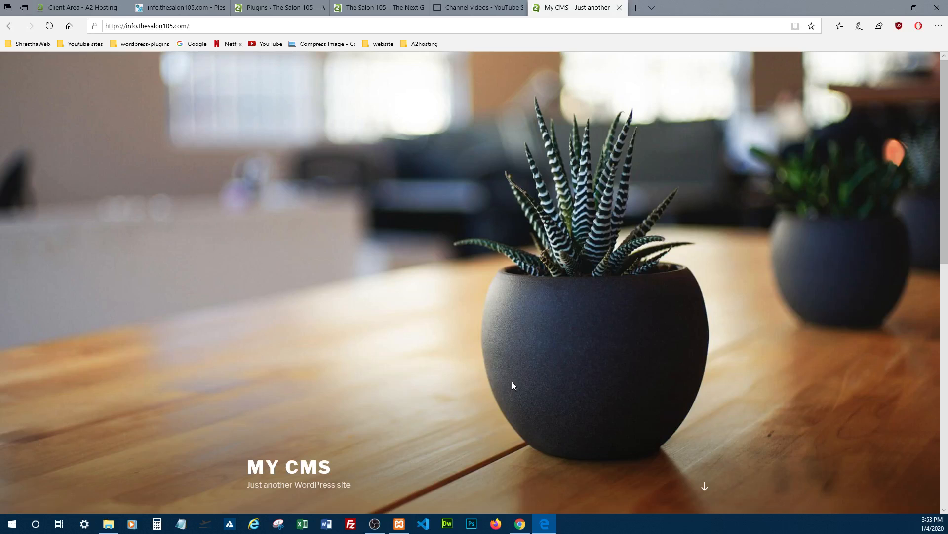
scroll(512, 381, "down", 10)
scroll(516, 375, "up", 10)
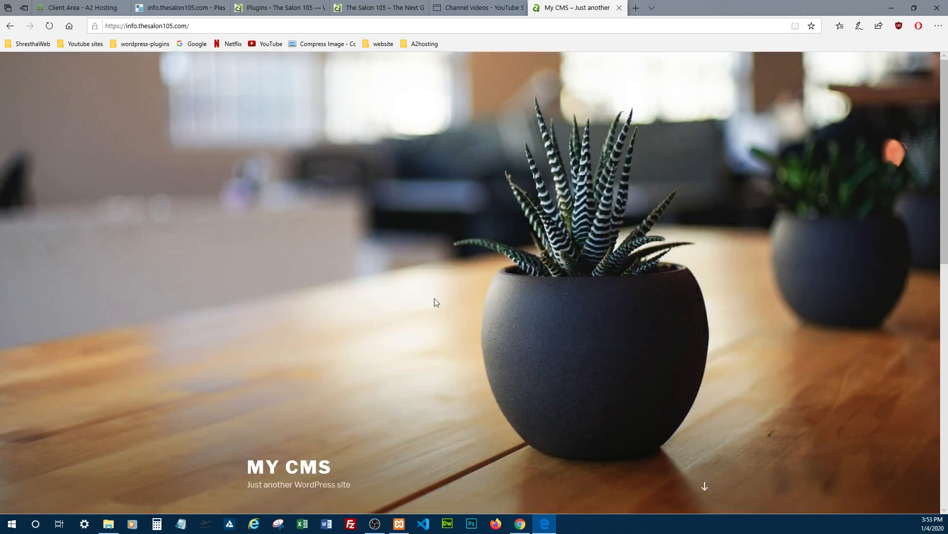